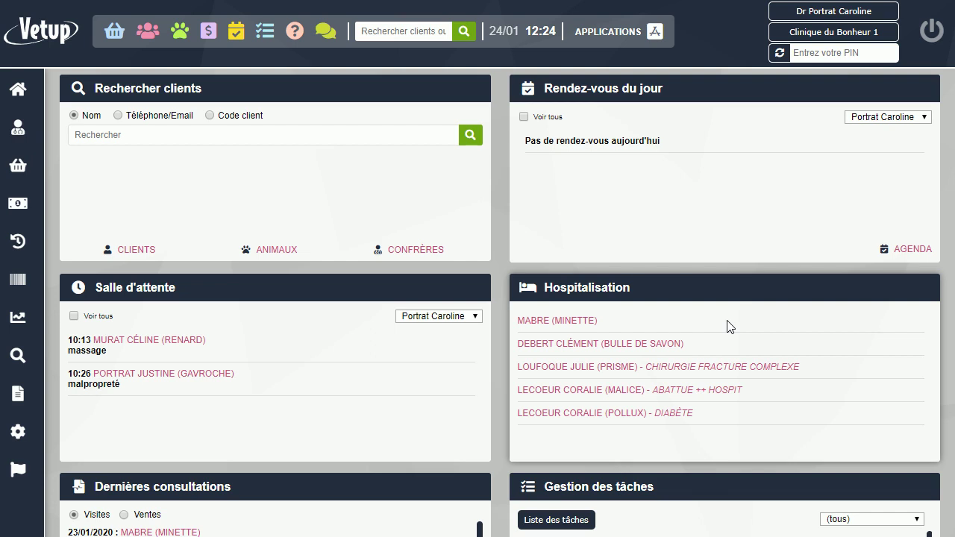
Open the agenda and display the day of 30/01/2020.
left_click(236, 34)
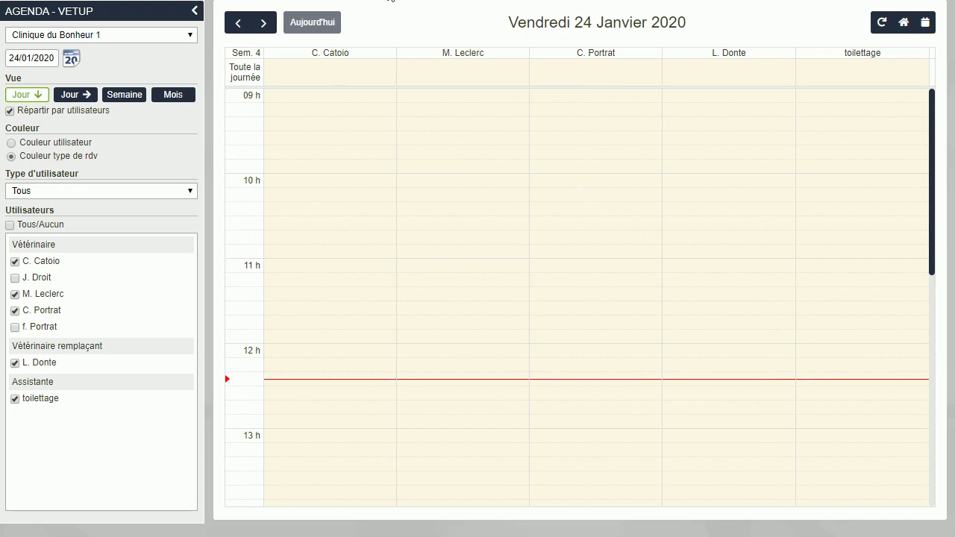
left_click(70, 59)
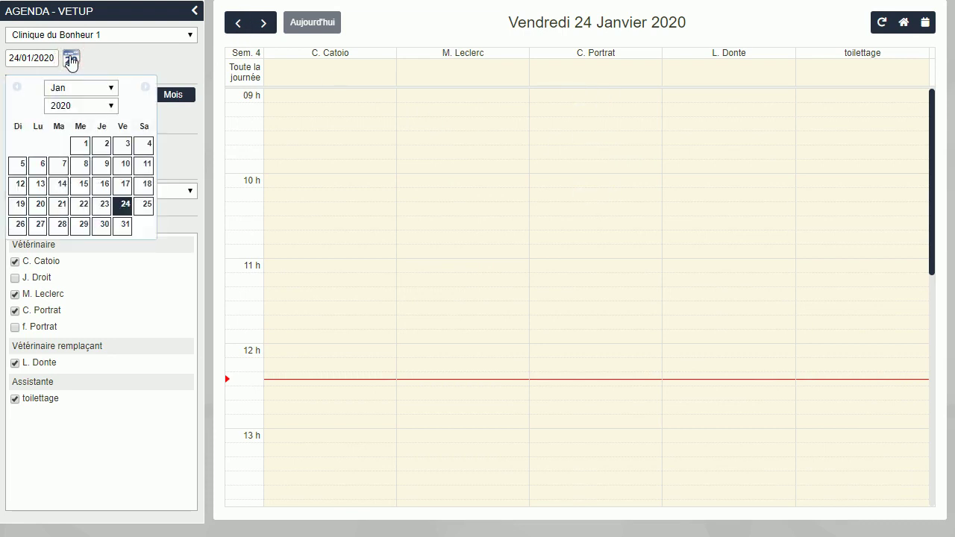
left_click(103, 226)
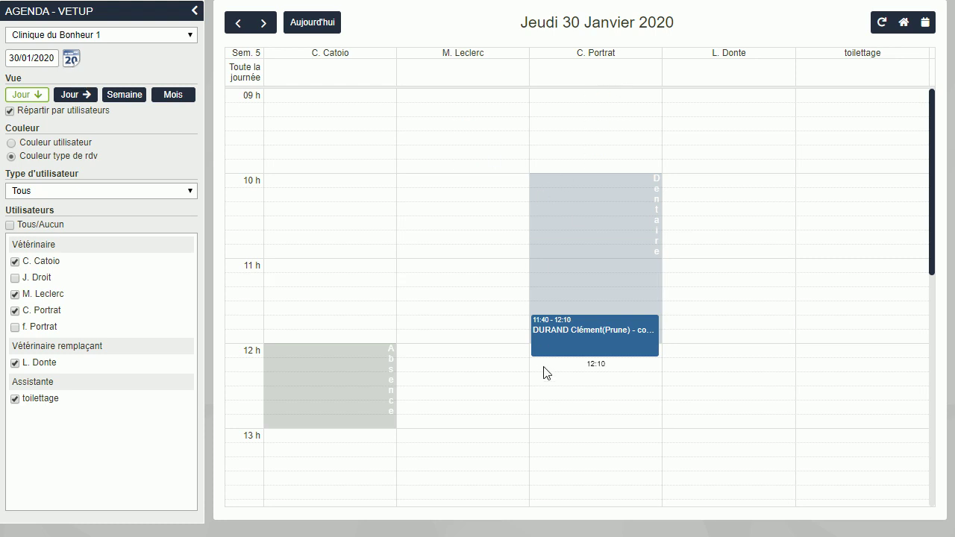
Start a new appointment at 11:00 in the Dentaire slot and select the client who owns the animal mouton.
scroll(575, 383, "down", 3)
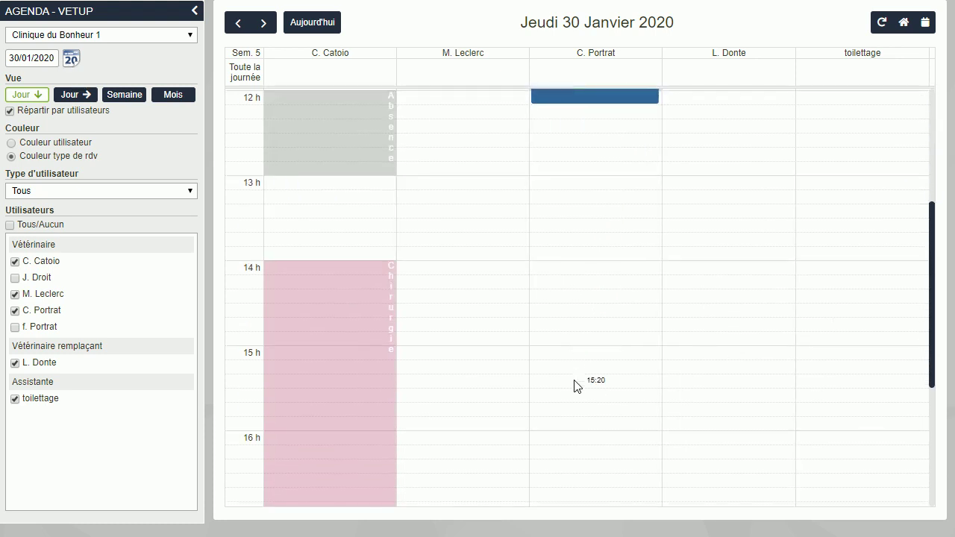
scroll(576, 384, "up", 2)
scroll(575, 383, "up", 1)
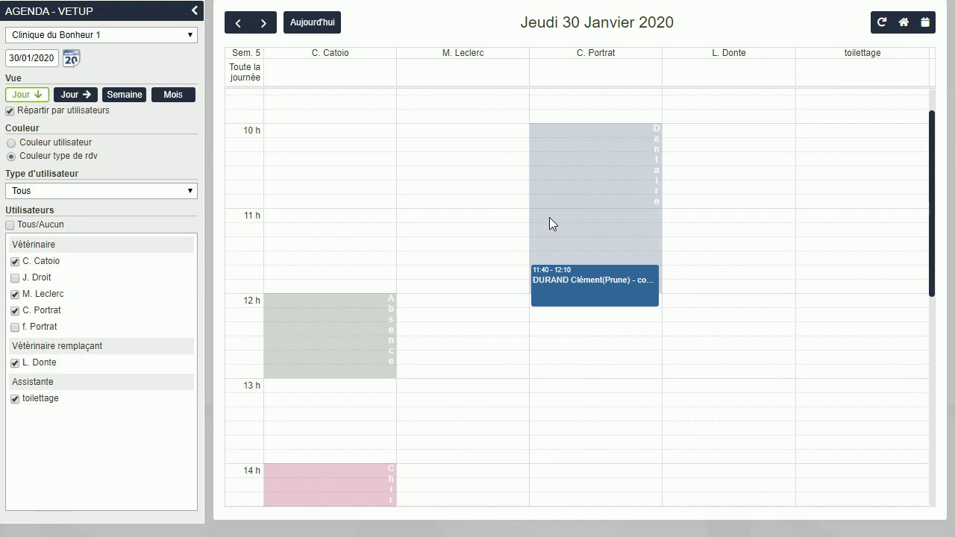
mouse_move(537, 232)
left_click(563, 219)
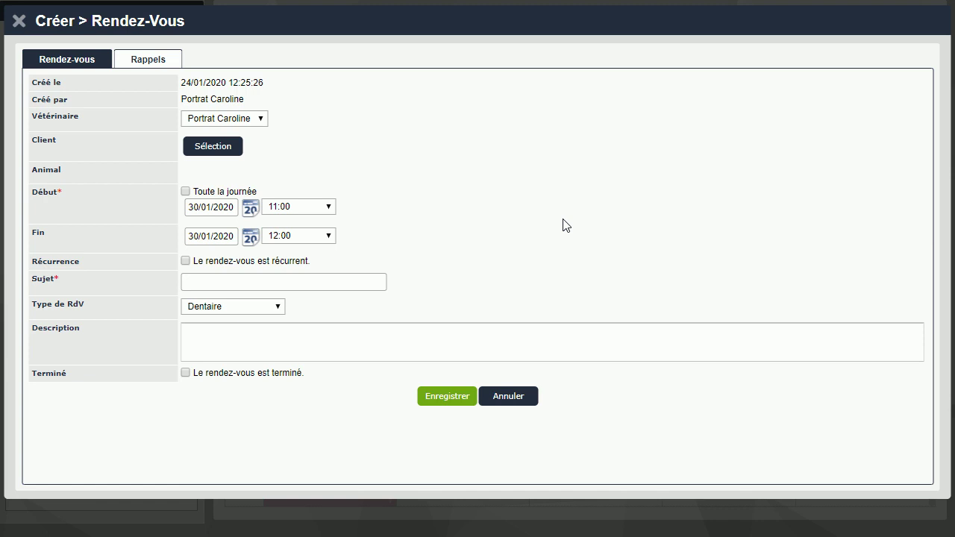
left_click(228, 148)
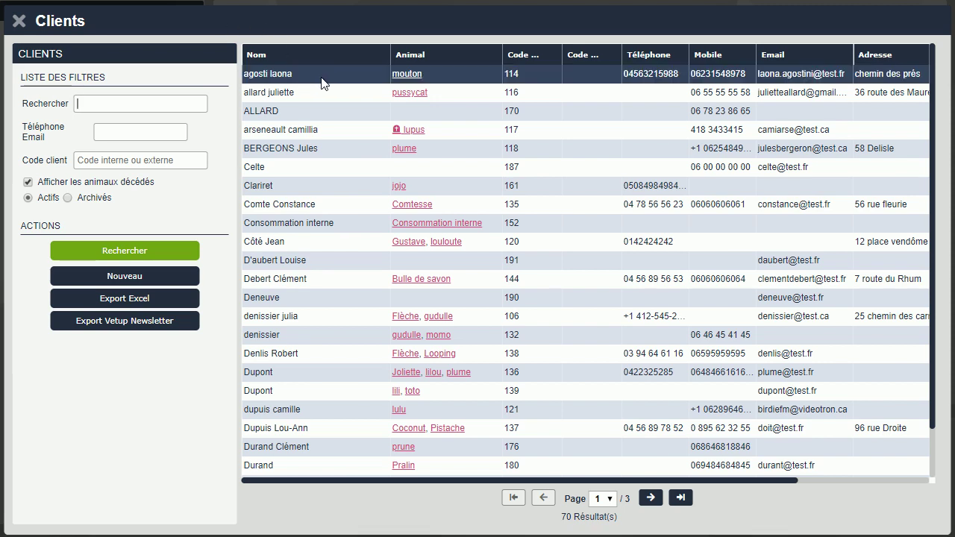
left_click(419, 78)
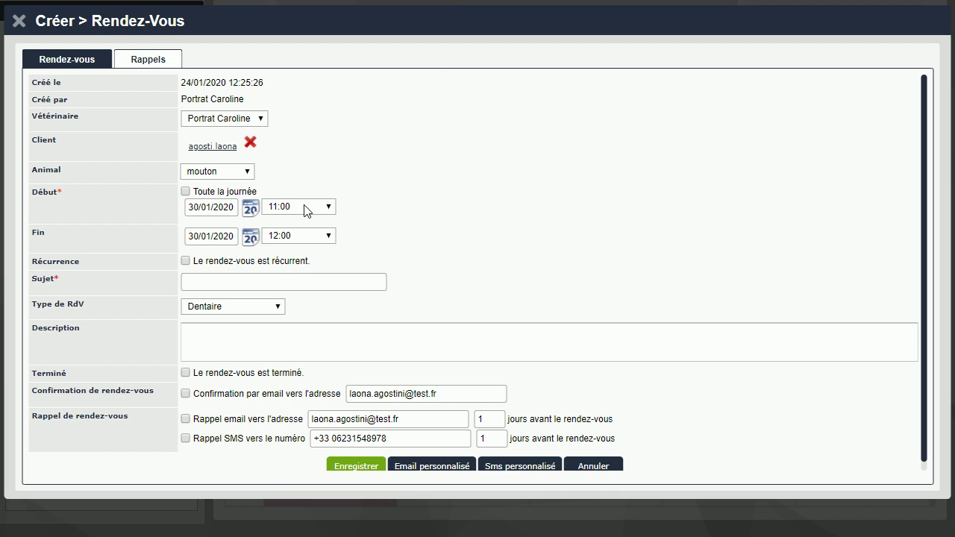
Check the end time choices and enter "Extraction dentaire" as the appointment's subject.
left_click(330, 235)
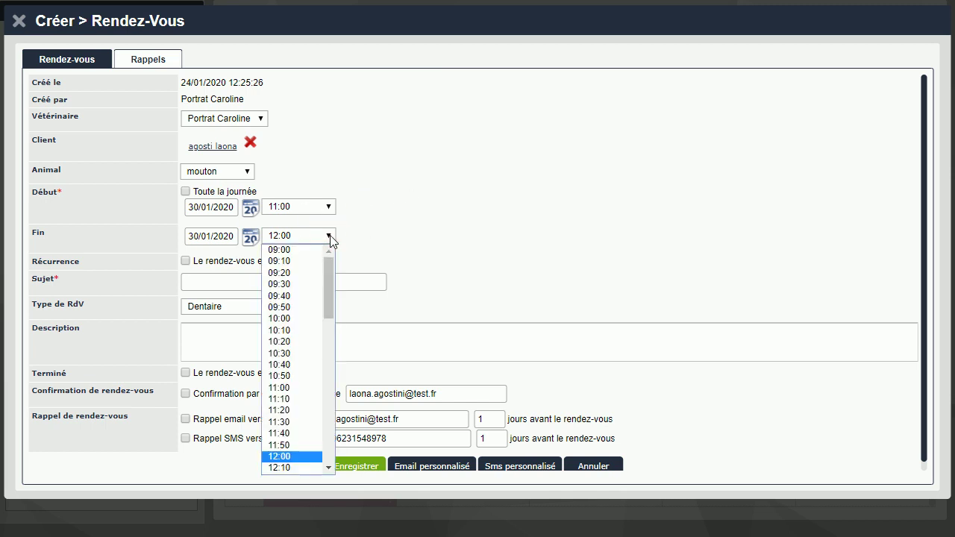
left_click(428, 281)
scroll(431, 287, "down", 1)
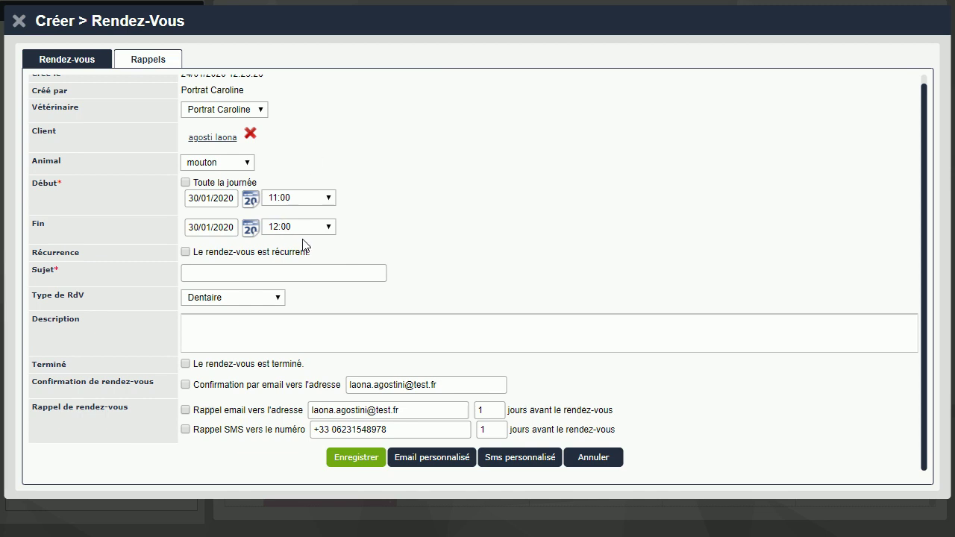
left_click(210, 269)
type("Extraction dental")
type("re")
Enable the email confirmation plus email and SMS reminders, set both reminders to 2 days before the appointment, and save it.
left_click(184, 387)
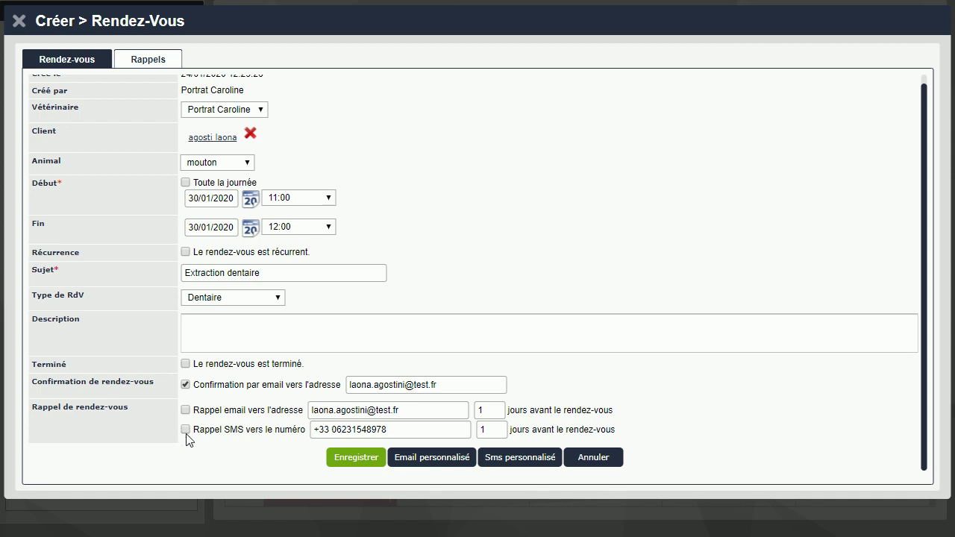
left_click(185, 410)
left_click(185, 431)
left_click(485, 415)
type("2")
left_click(489, 429)
type("2")
left_click(366, 457)
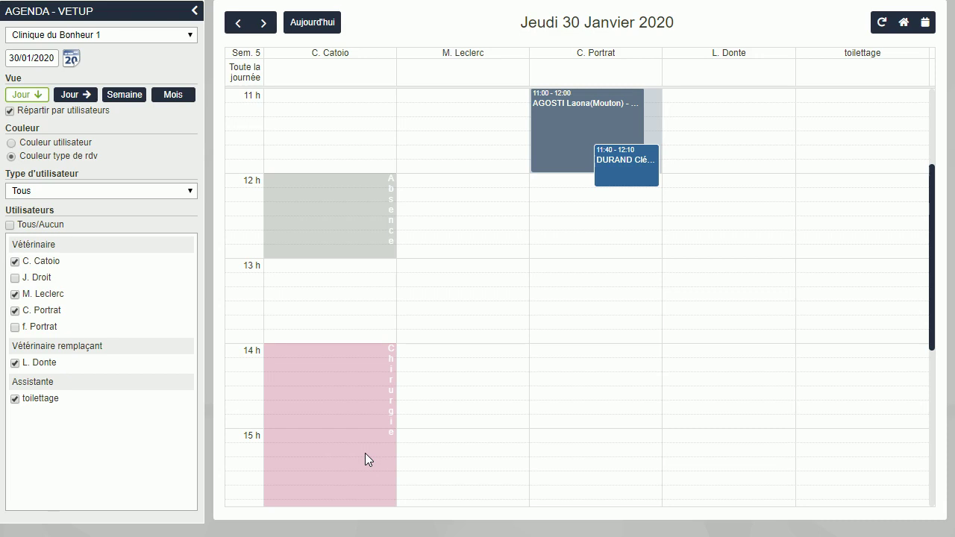
Reopen the 11:00 appointment, review the message texts of its scheduled email and SMS reminders, and close it.
left_click(576, 132)
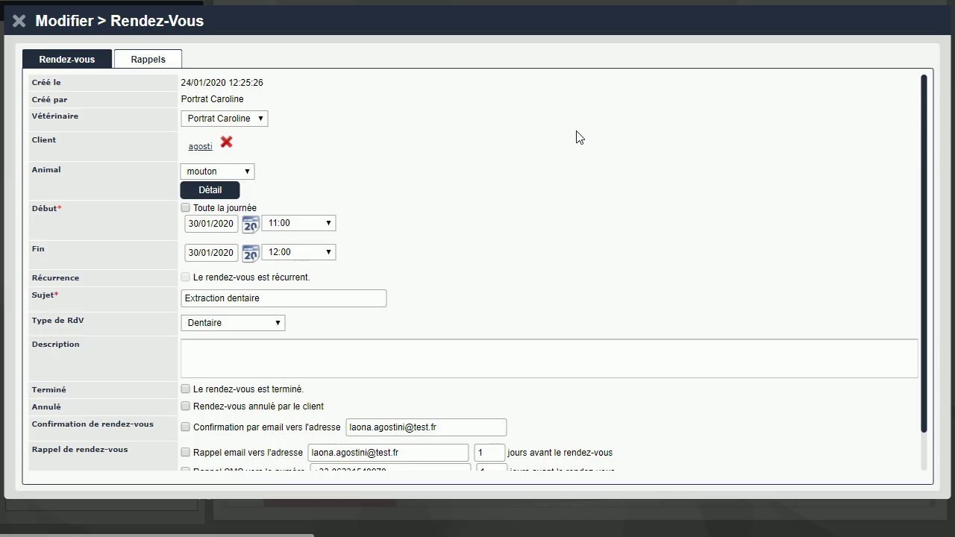
left_click(140, 58)
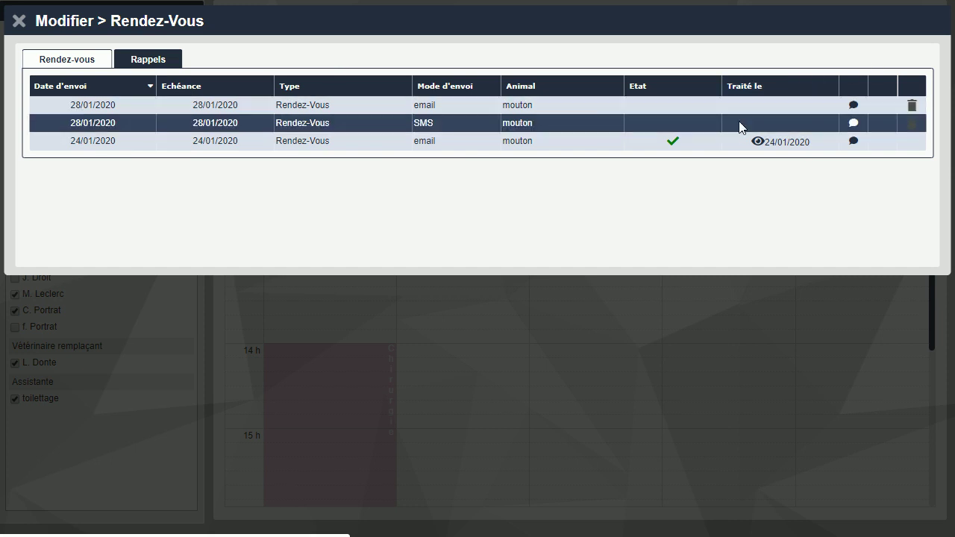
left_click(853, 107)
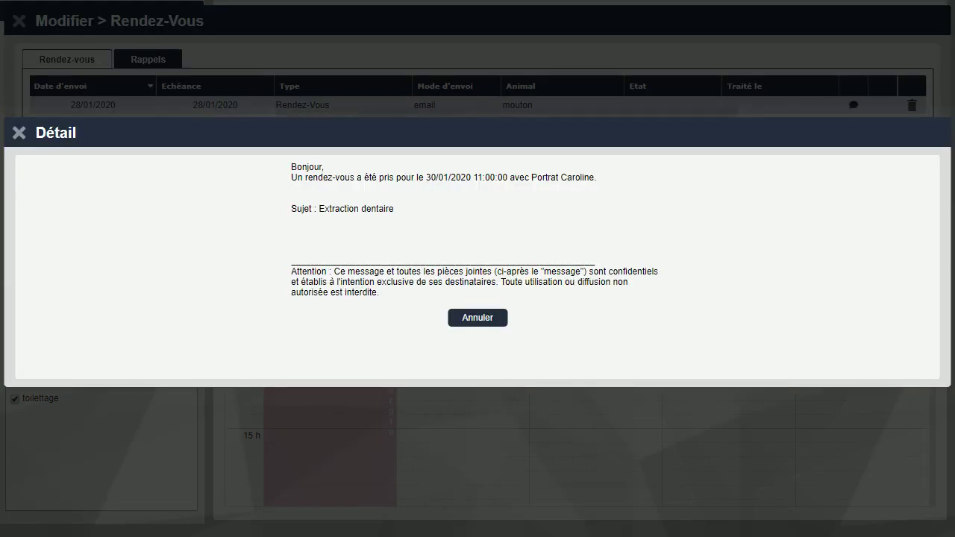
left_click(17, 137)
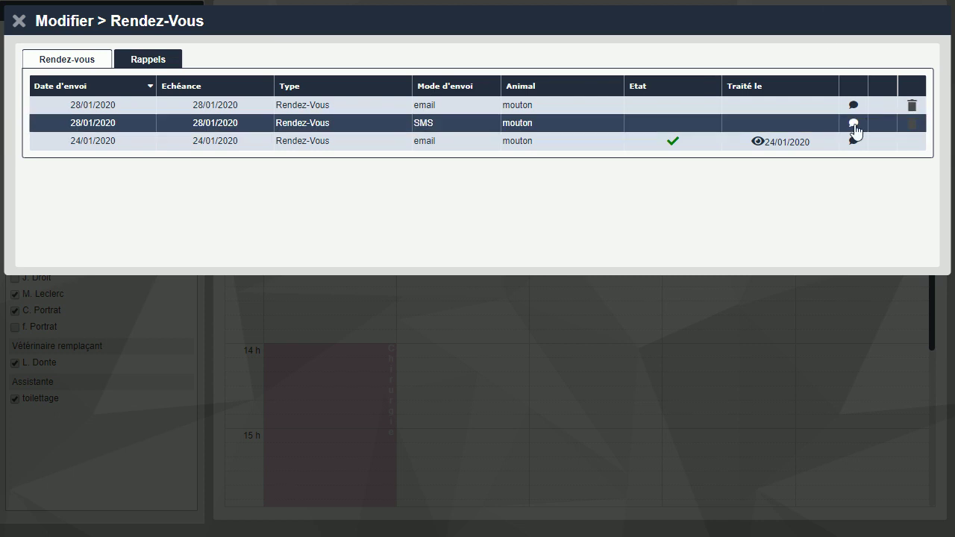
left_click(854, 125)
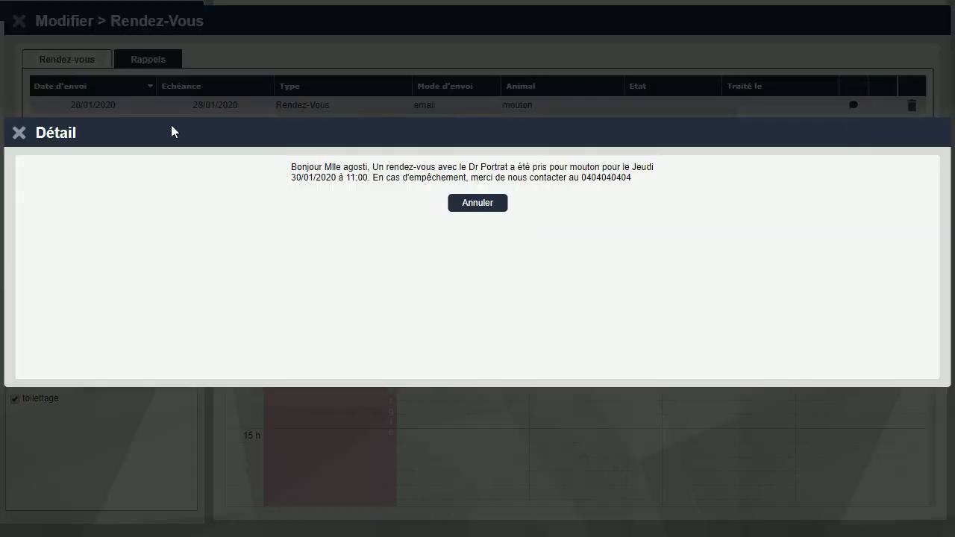
left_click(21, 136)
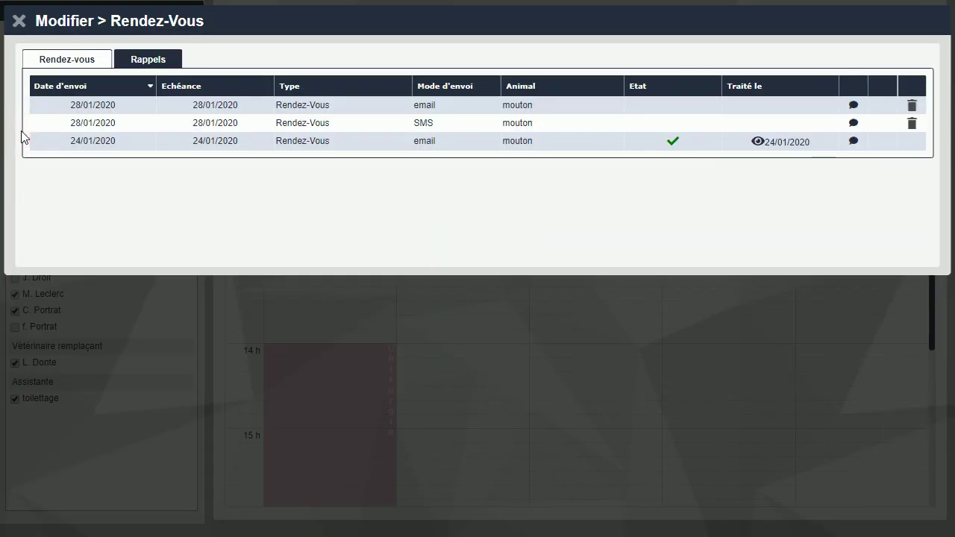
left_click(19, 23)
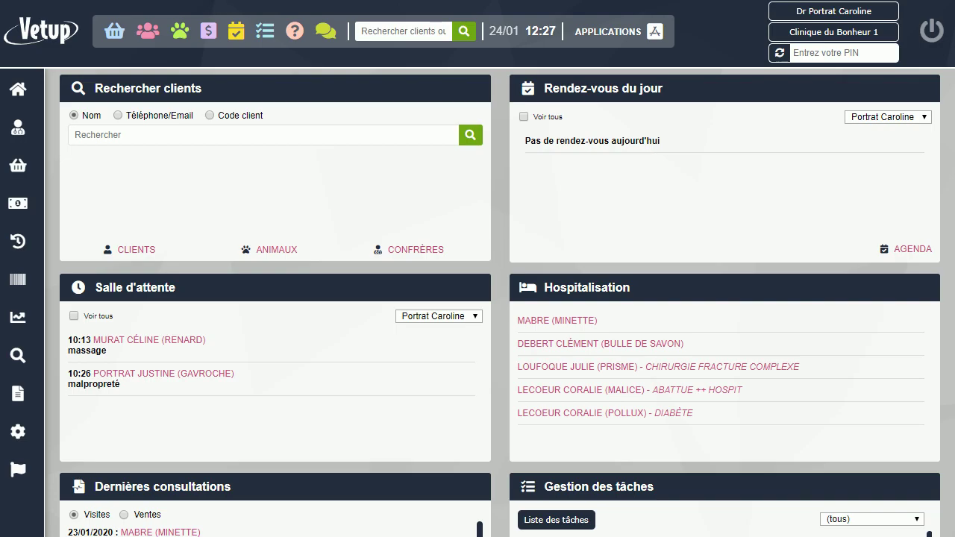
Open the list of email templates and try starting a new template.
mouse_move(52, 439)
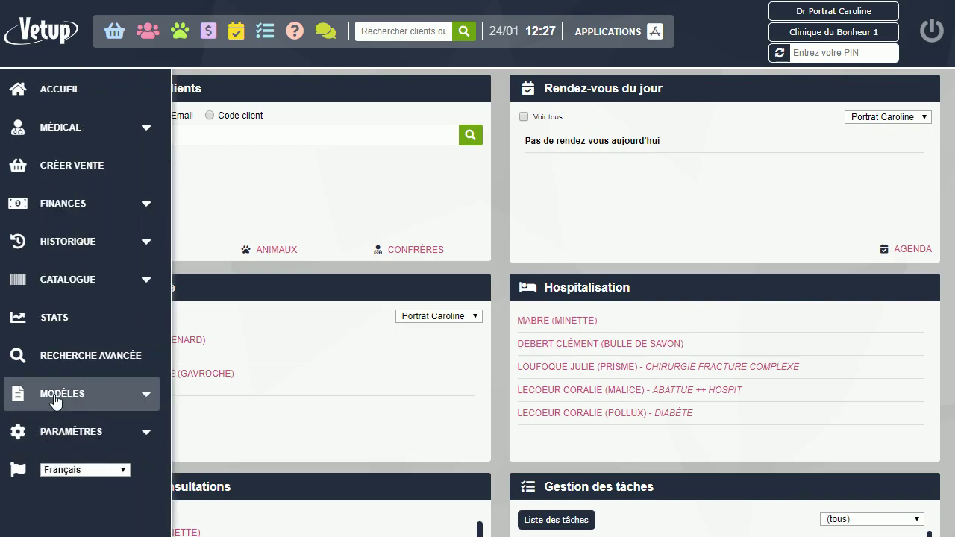
left_click(51, 395)
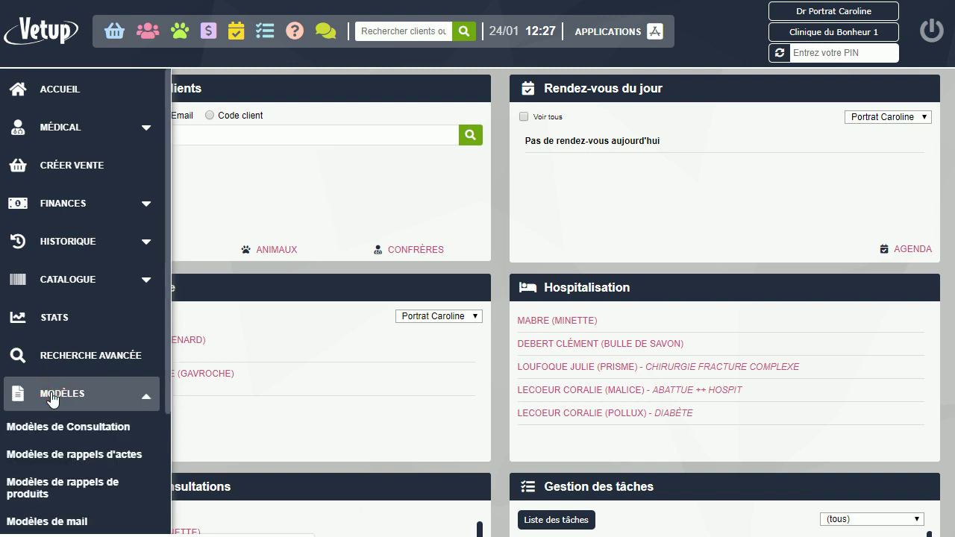
scroll(52, 398, "down", 2)
scroll(52, 399, "down", 1)
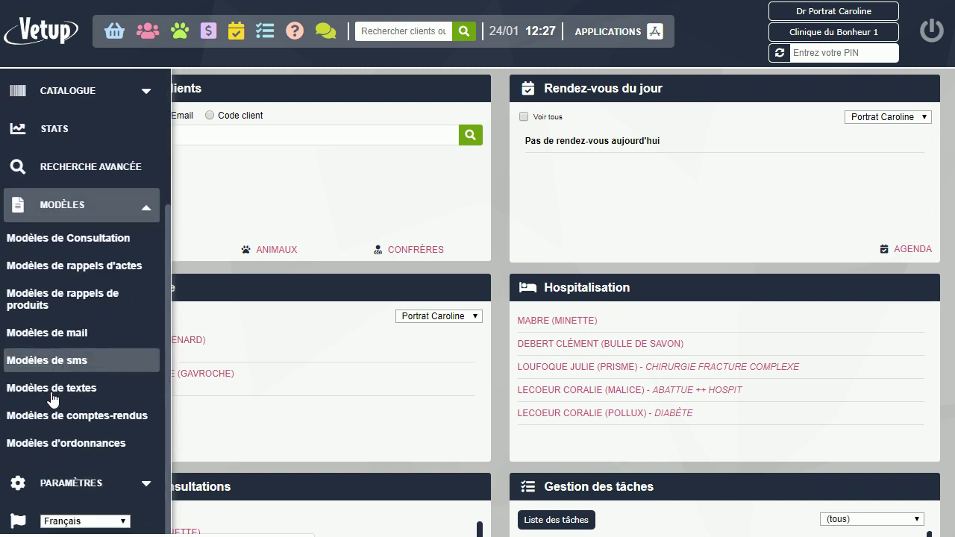
left_click(74, 338)
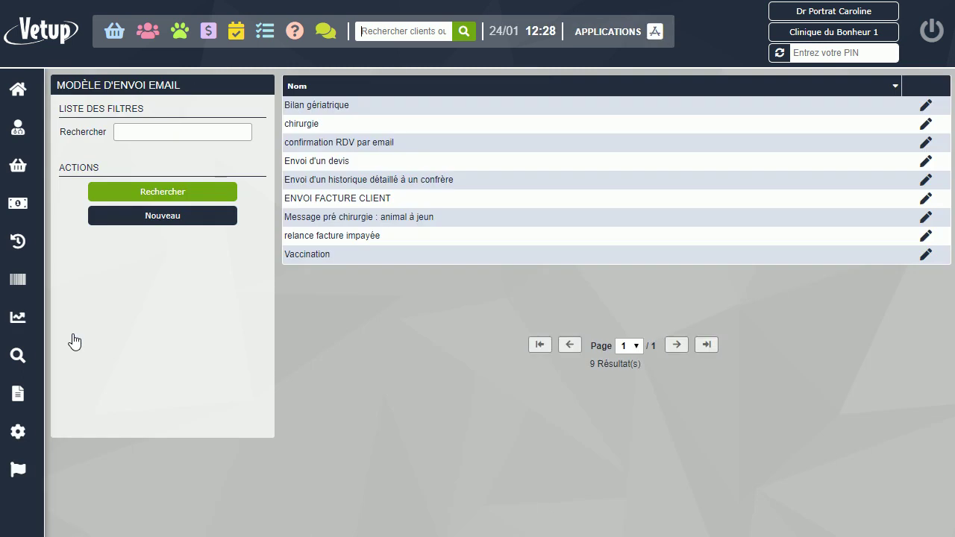
left_click(176, 223)
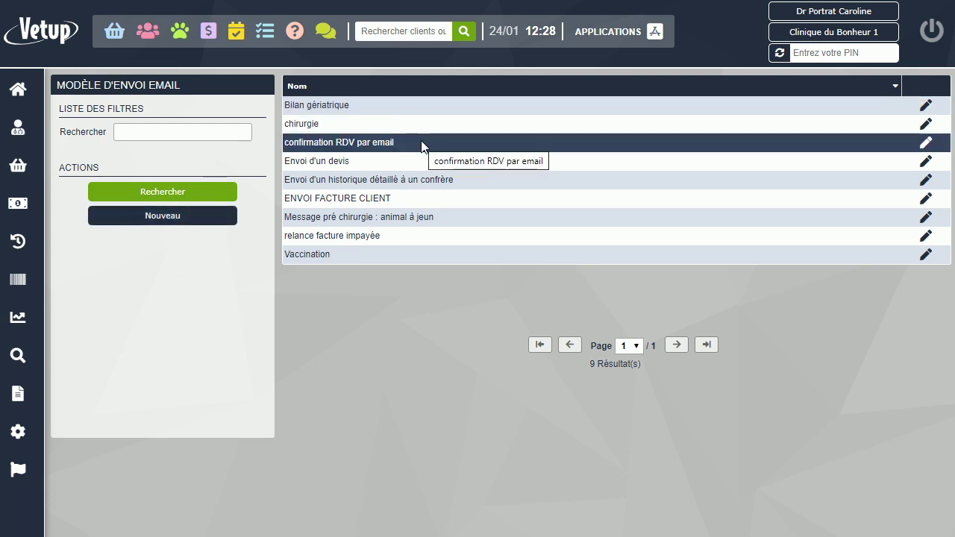
left_click(158, 224)
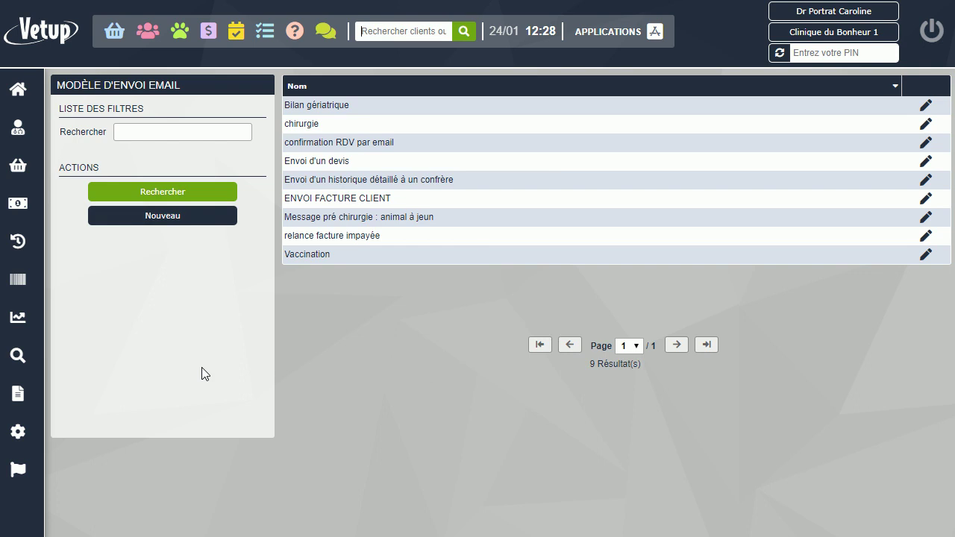
In the email sending settings, choose "confirmation RDV par email" as the appointment confirmation template and save.
mouse_move(17, 400)
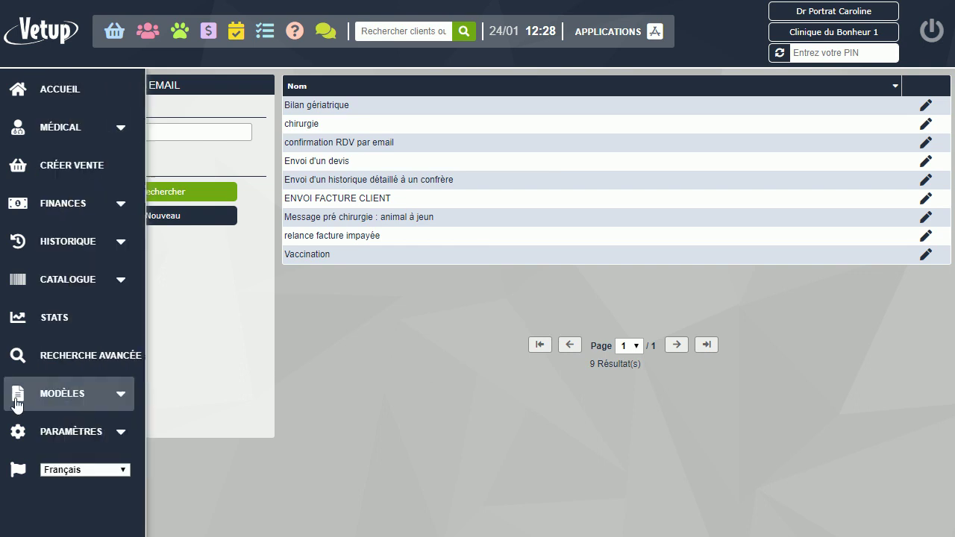
left_click(80, 431)
scroll(80, 443, "down", 5)
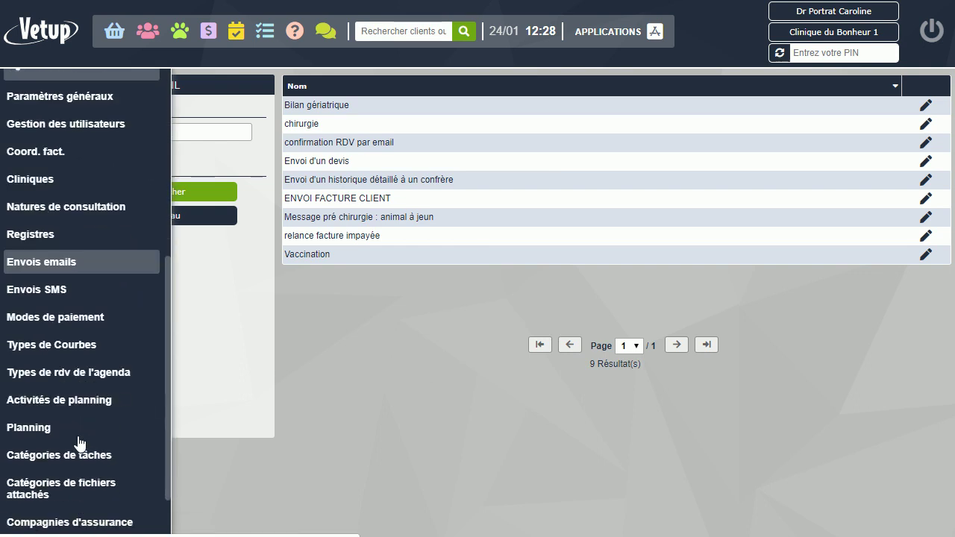
scroll(70, 239, "up", 5)
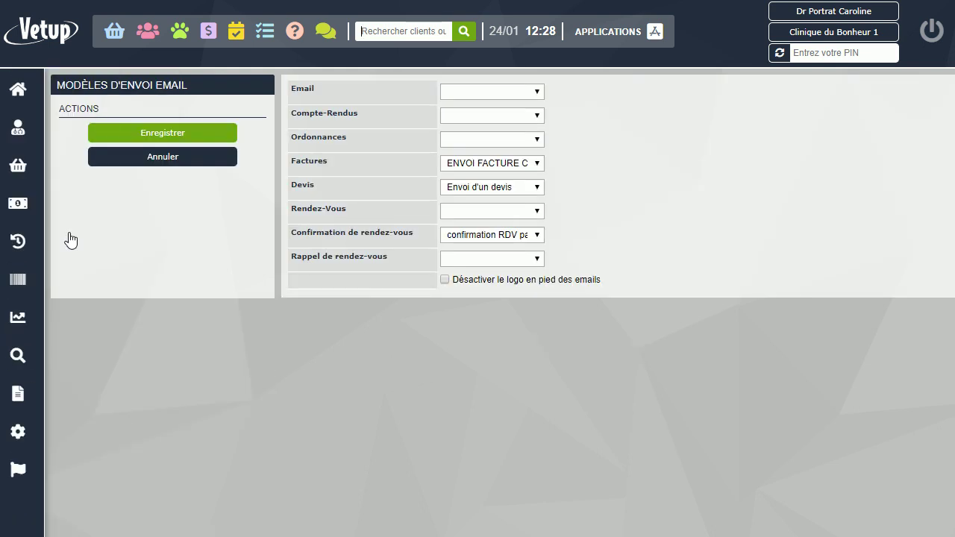
left_click(534, 235)
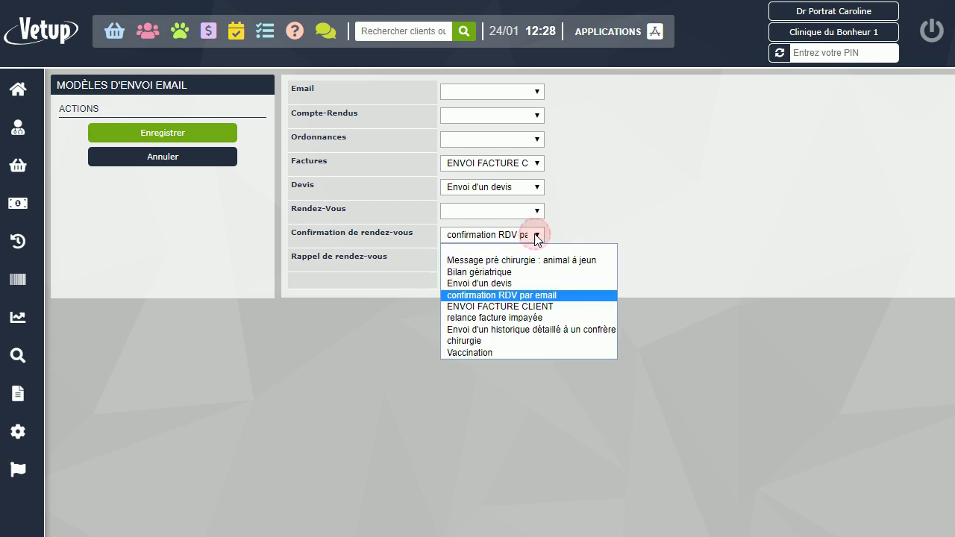
left_click(515, 296)
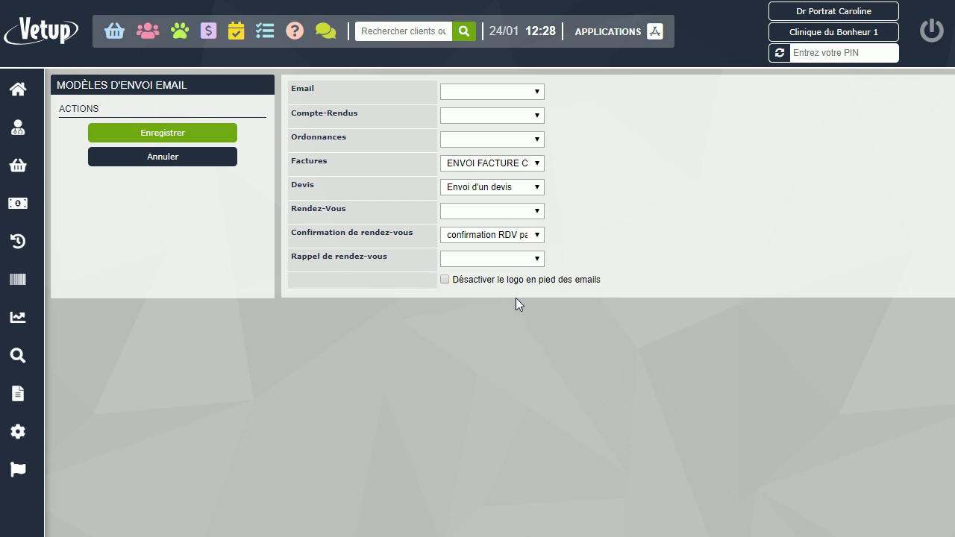
left_click(205, 133)
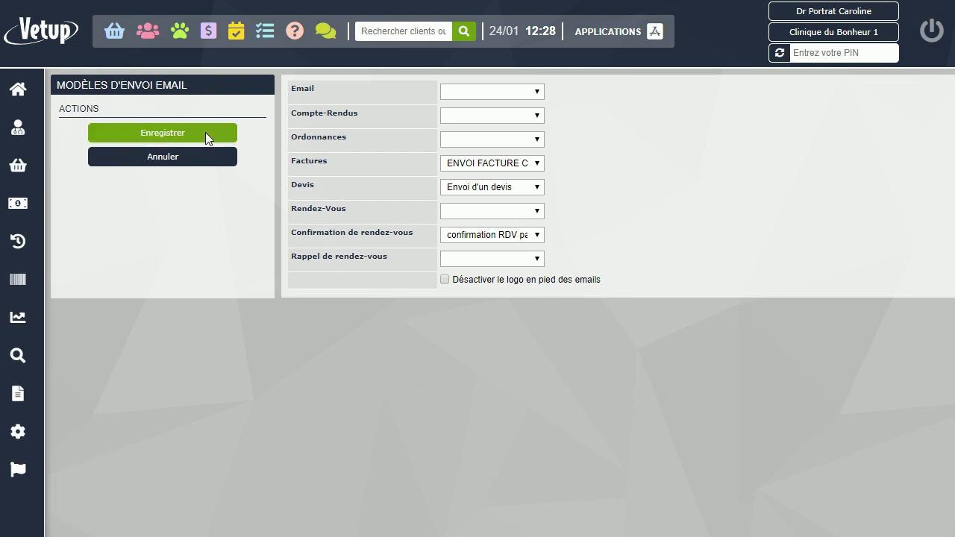